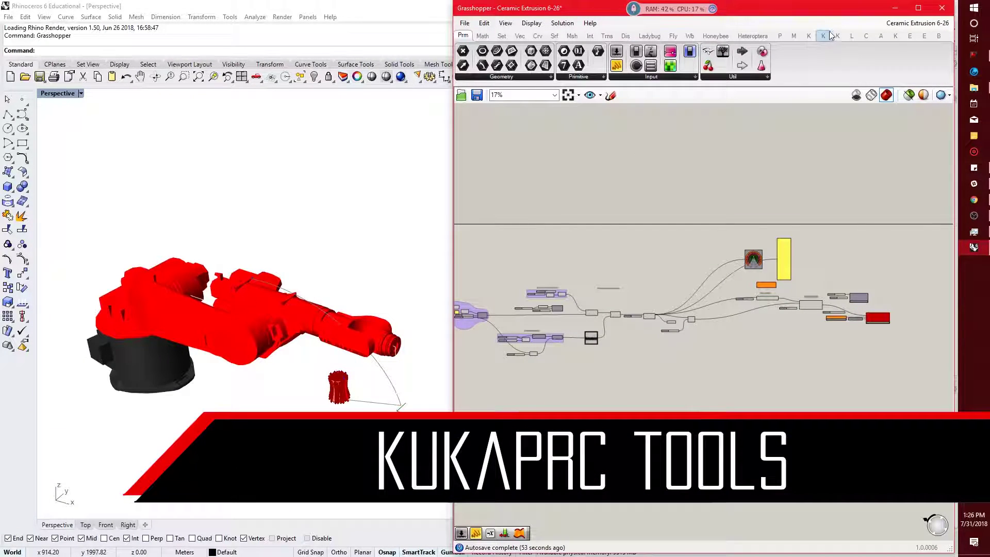
Step: Switch the Grasshopper ribbon to the KUKA|prc tab with its Core through mxA Stream groups
click(895, 36)
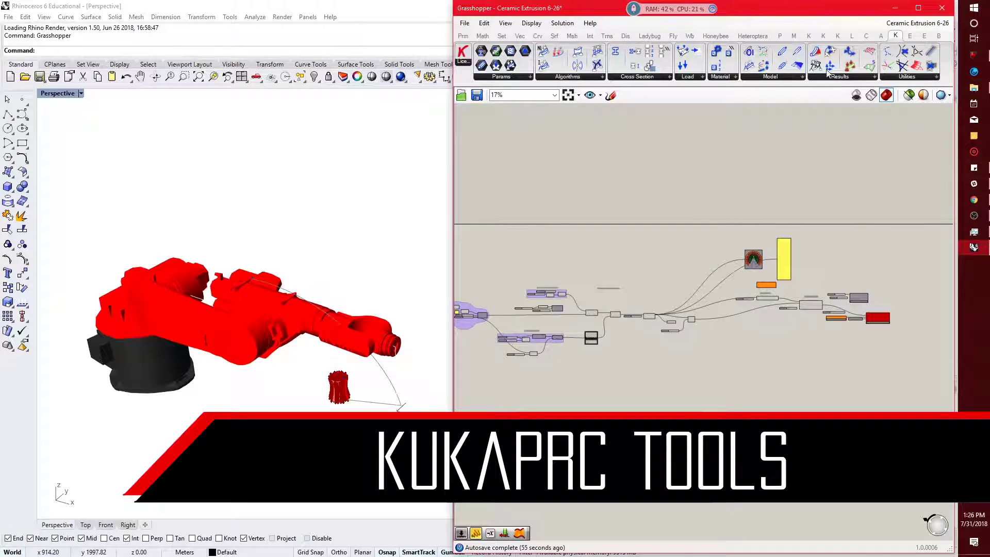
click(836, 36)
click(824, 36)
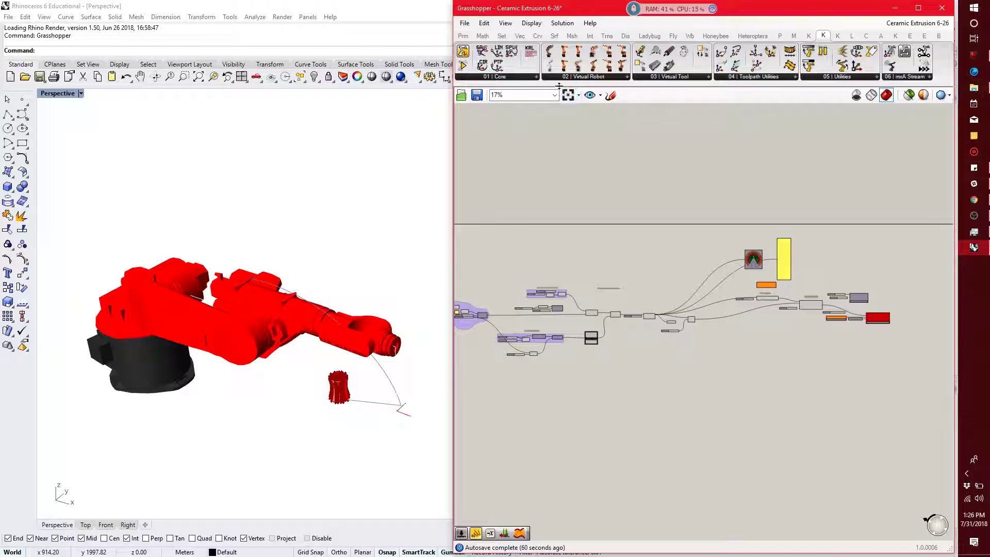
Step: Enlarge the component ribbon and expand the 01 | Core group's component list
drag(558, 86, 557, 145)
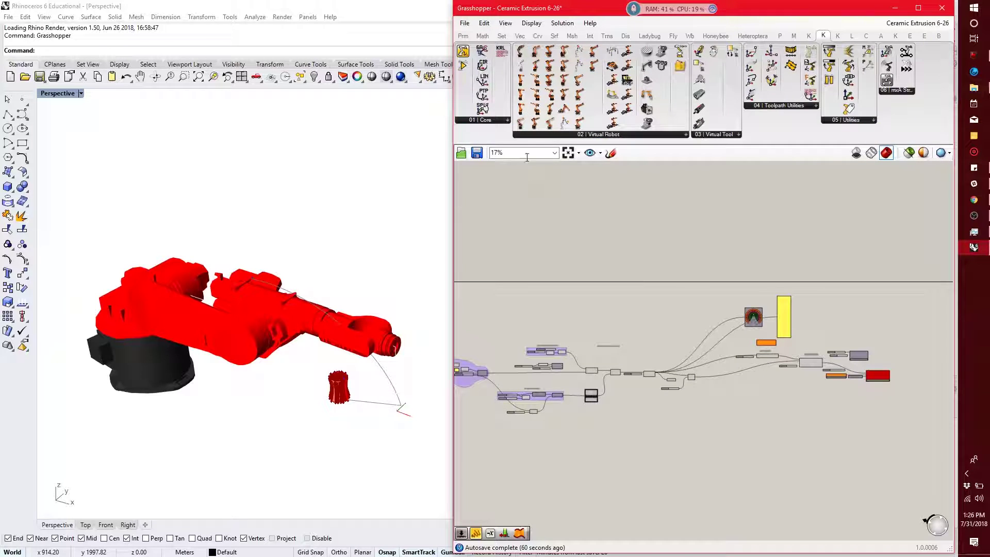
click(494, 121)
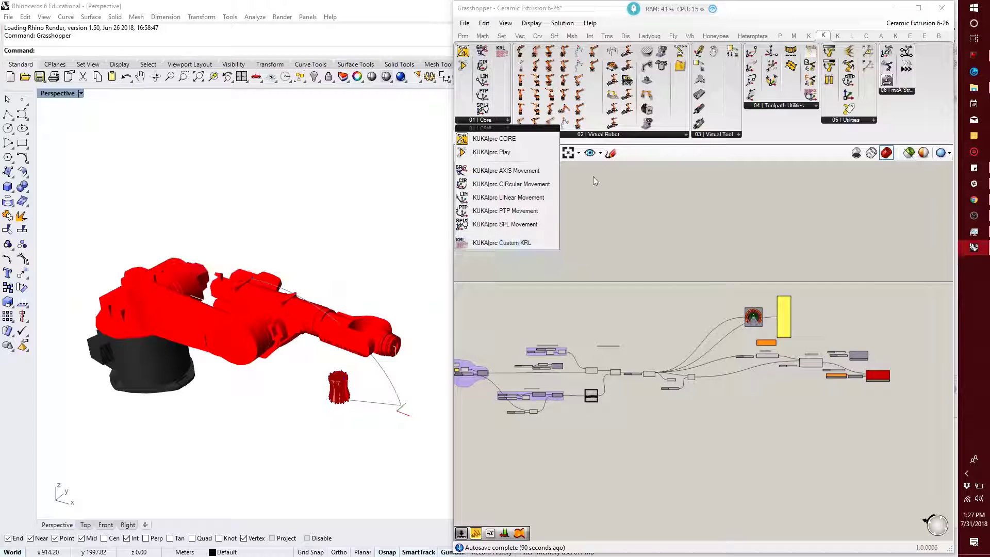
Step: Open the 03 | Virtual Tool list of custom tools, spindles and grippers
mouse_move(634, 140)
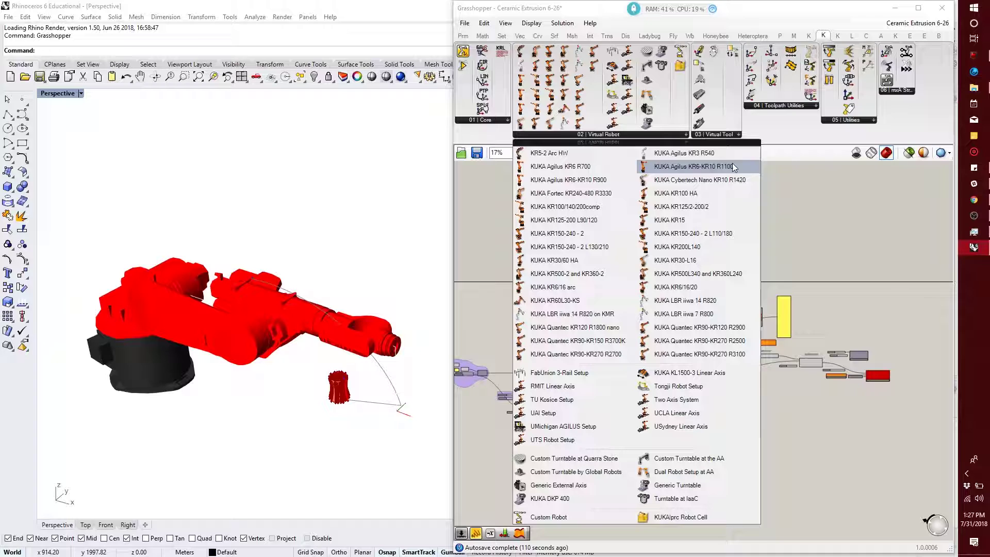
click(712, 135)
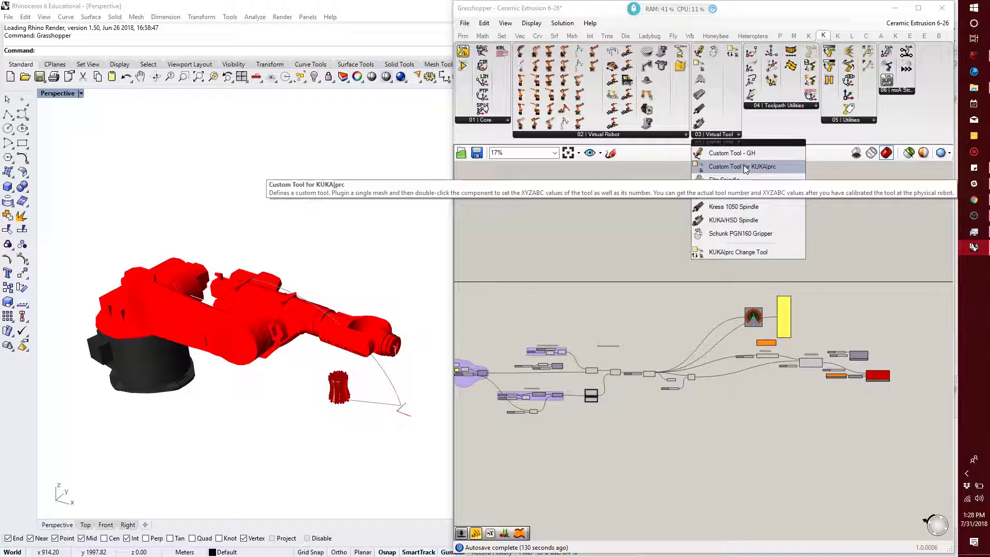
click(805, 105)
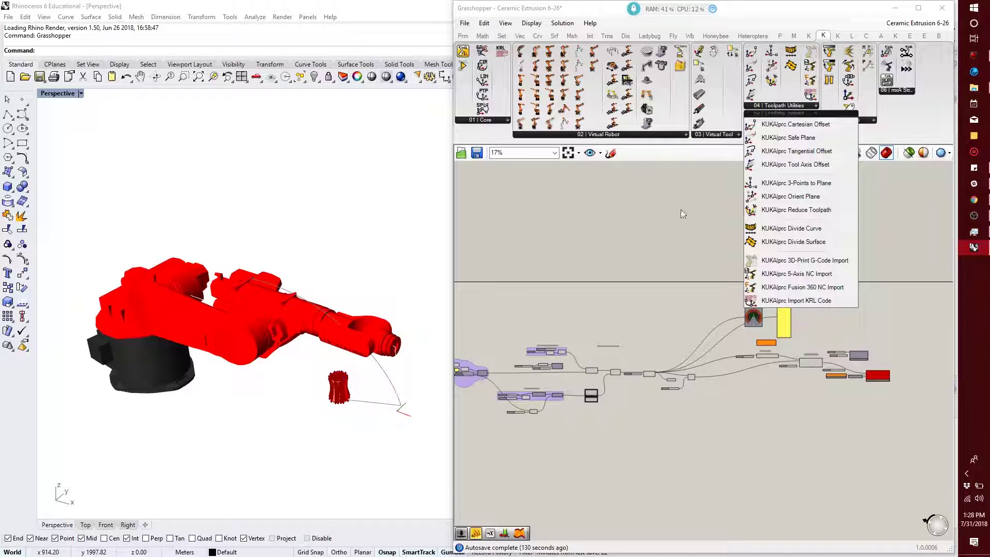
click(493, 120)
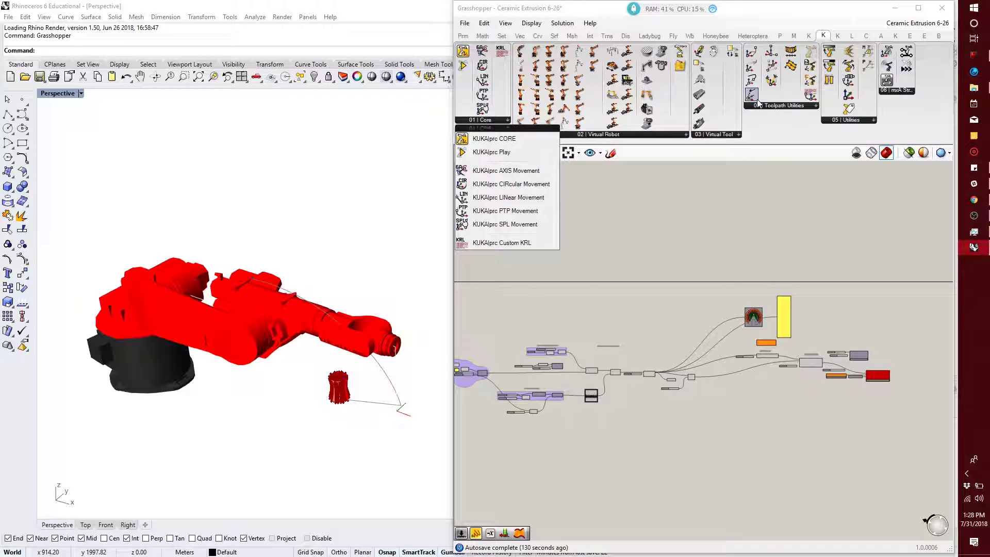
click(796, 106)
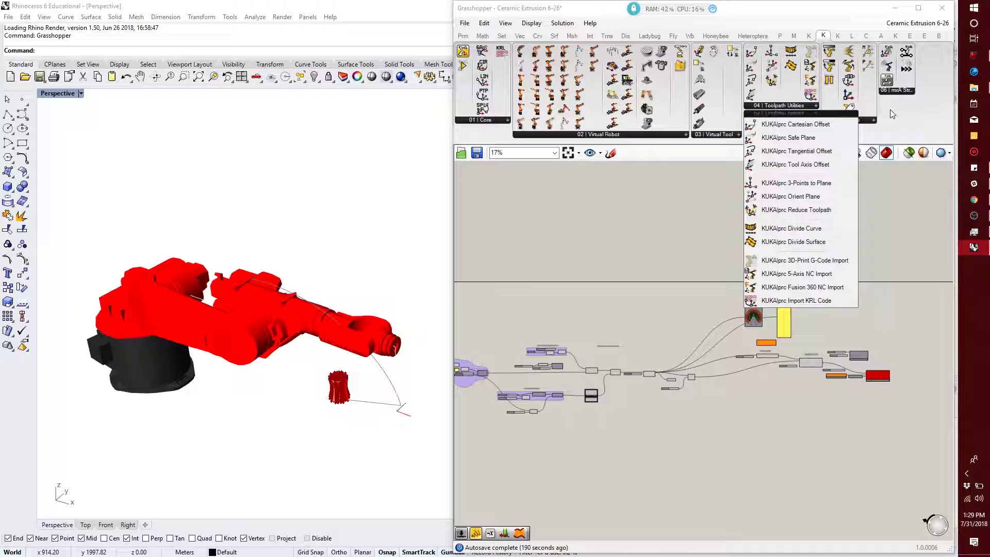
Step: Open the 05 | Utilities list with Wait, Analysis and output commands
click(874, 121)
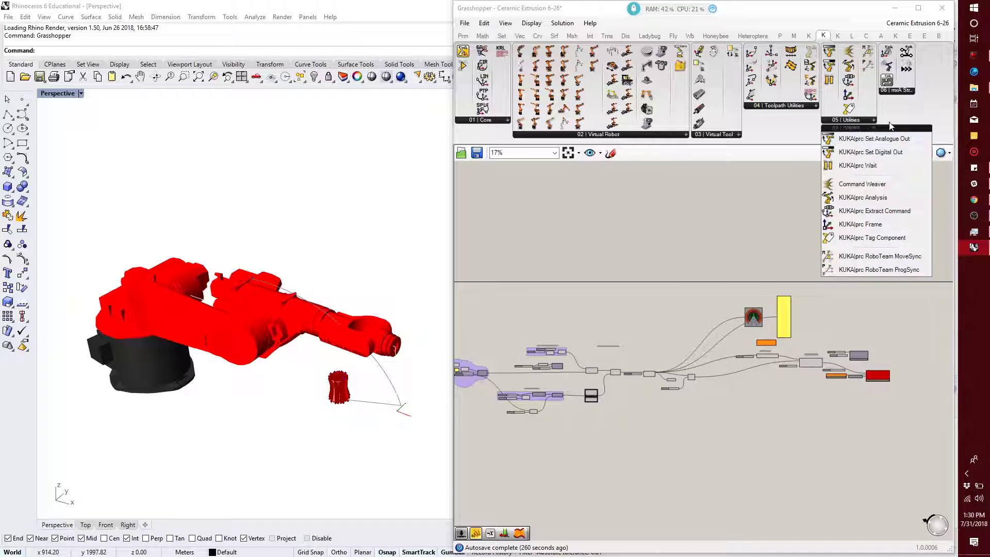
Step: Open the 06 | mxA Stream list of mxA Controller, Setup and Job components
click(903, 90)
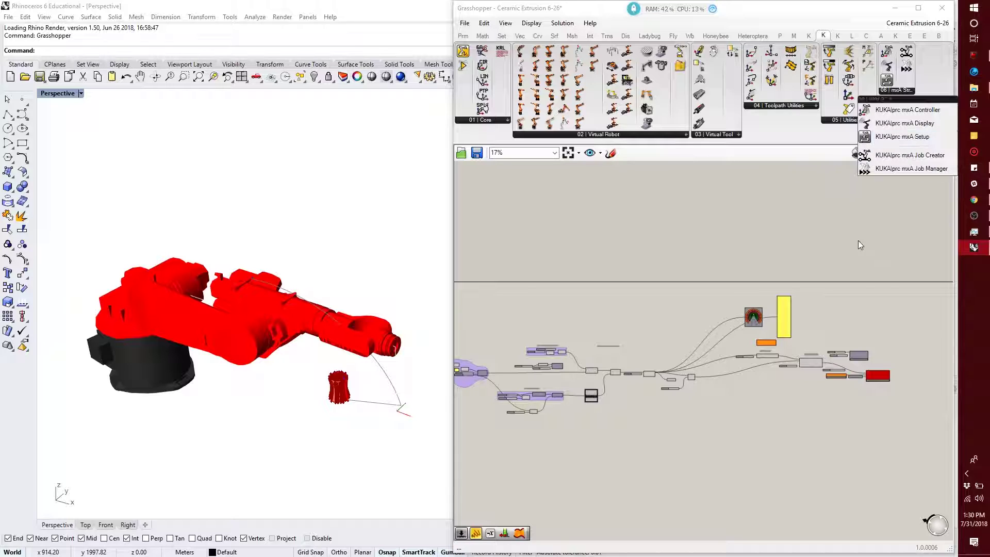
Step: Close the list and zoom the canvas to the Set Tool feeding KUKA|prc Settings
click(796, 380)
scroll(796, 381, up, 2)
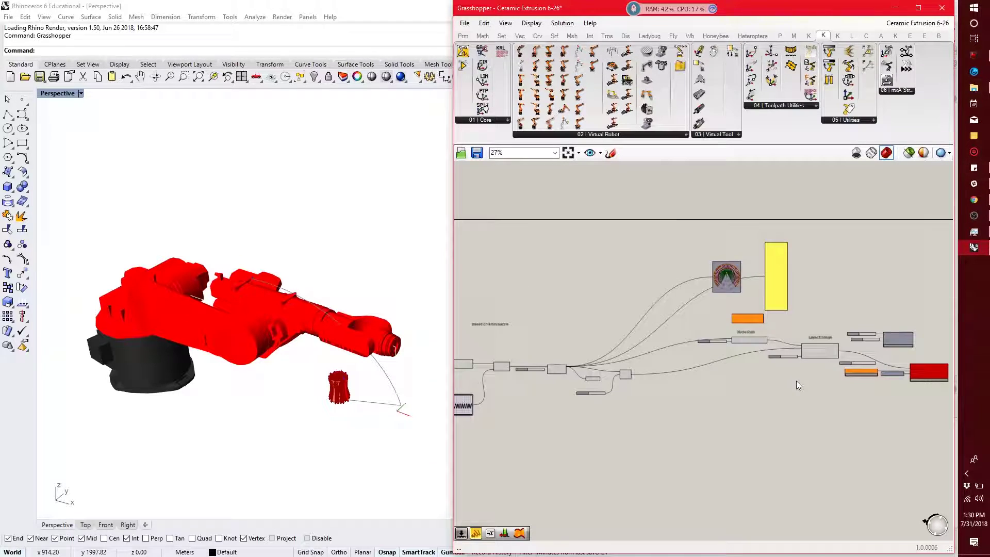
scroll(794, 382, up, 5)
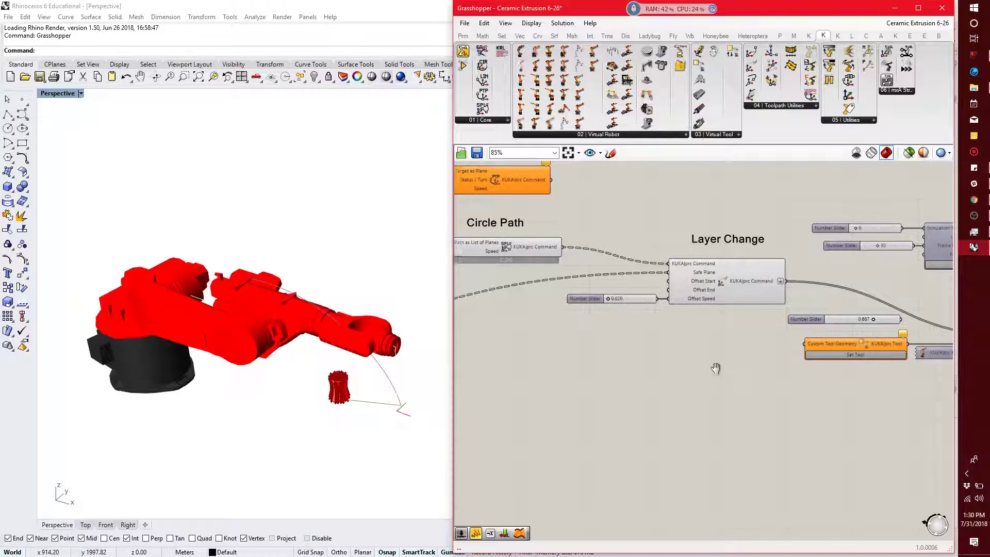
scroll(516, 232, down, 2)
scroll(604, 322, up, 2)
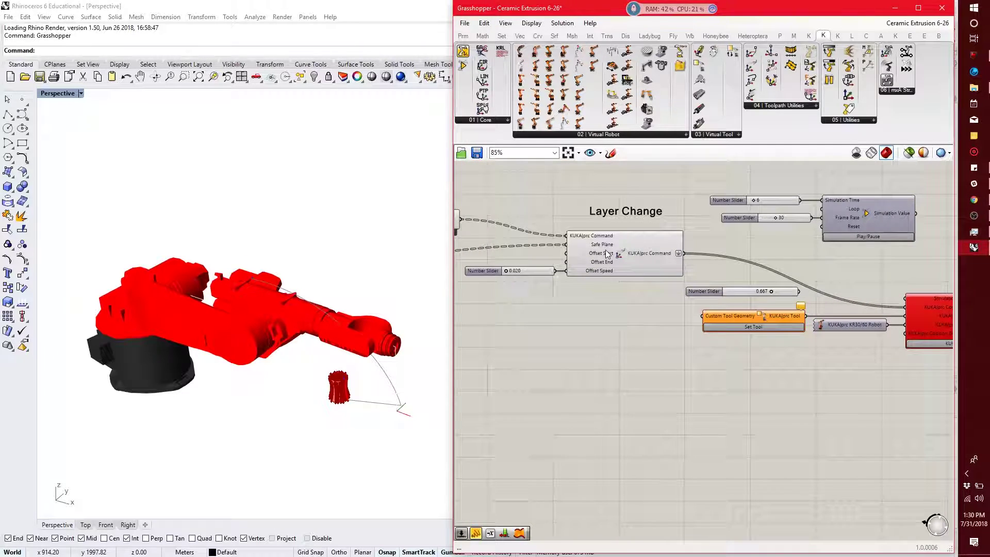
scroll(605, 250, down, 2)
scroll(875, 350, up, 2)
mouse_move(822, 326)
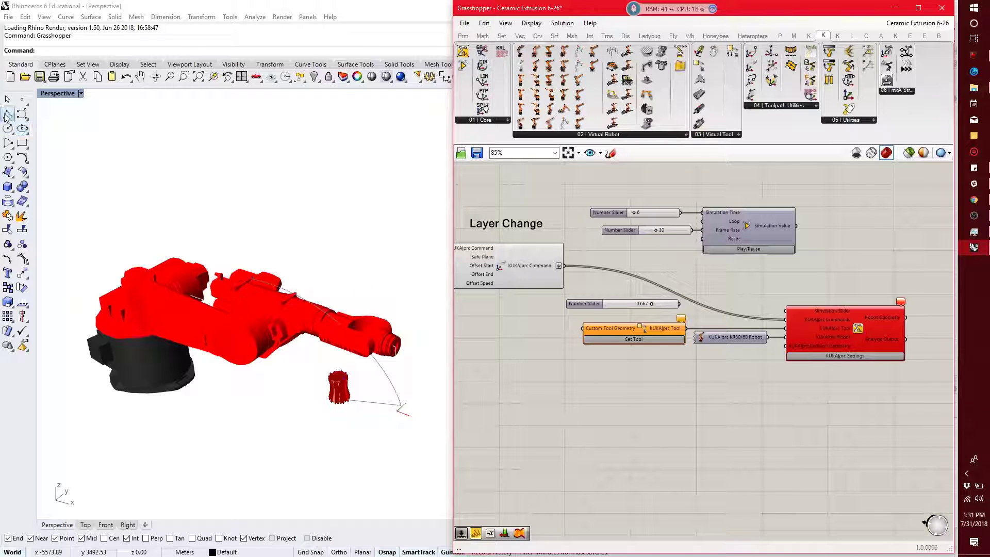
Step: Draw a six-point control-point curve in the Perspective view and select it
click(22, 114)
click(214, 440)
click(352, 431)
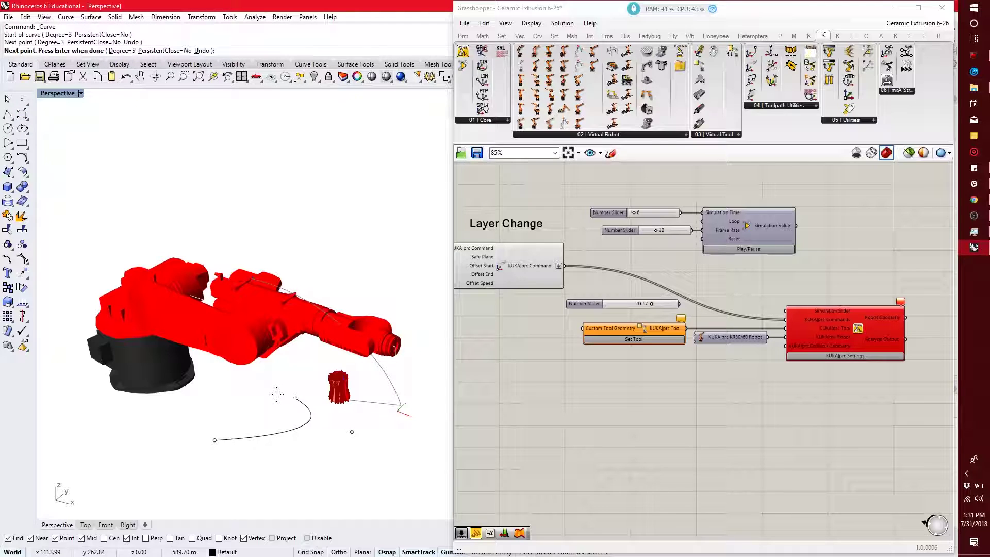
click(271, 392)
click(291, 369)
click(332, 371)
click(378, 384)
key(Return)
scroll(317, 428, up, 4)
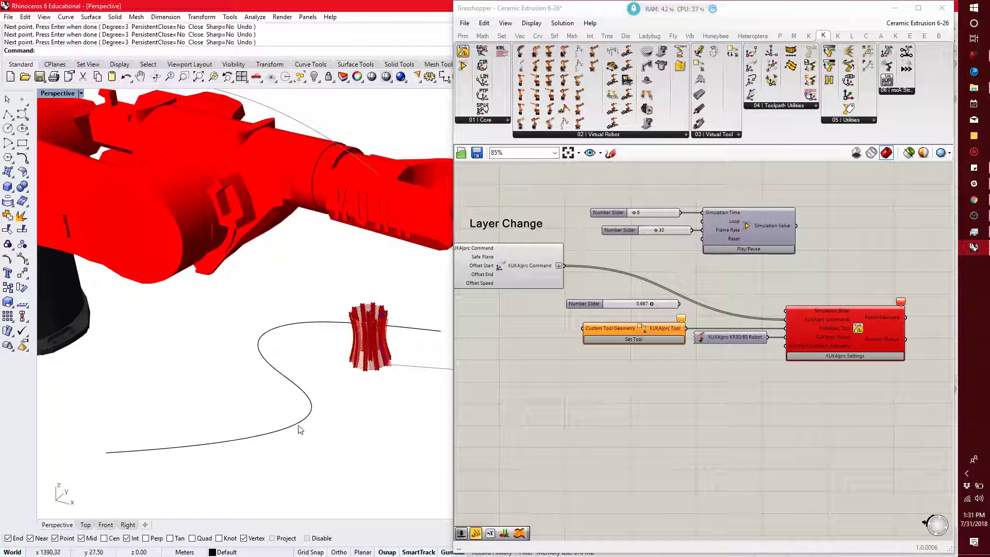
click(295, 411)
Step: Bring the Circle Path components into view on the Grasshopper canvas
right_drag(581, 426, 730, 254)
scroll(730, 254, up, 4)
double_click(729, 241)
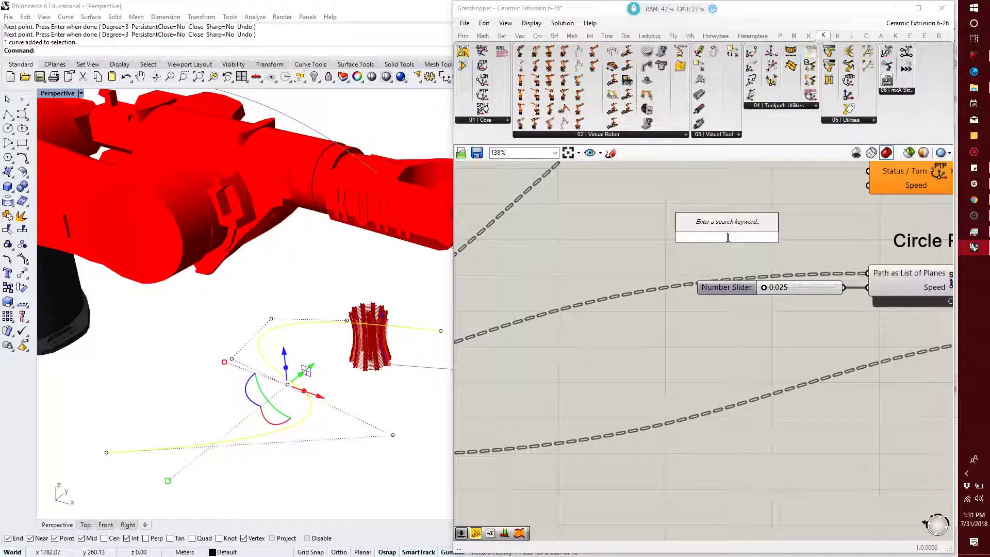
Step: Add a Curve parameter and set it to the new Rhino curve
text(curve)
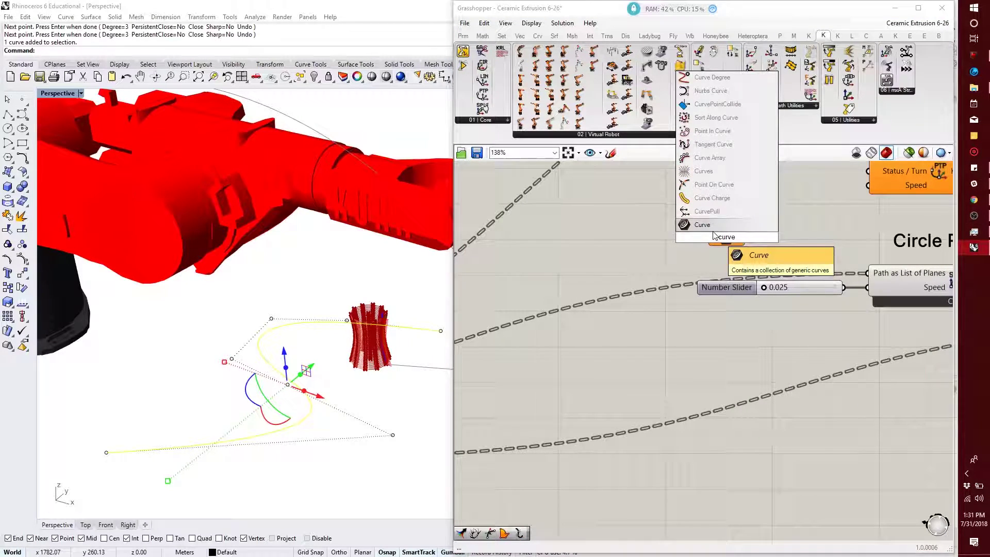
key(Return)
right_click(726, 237)
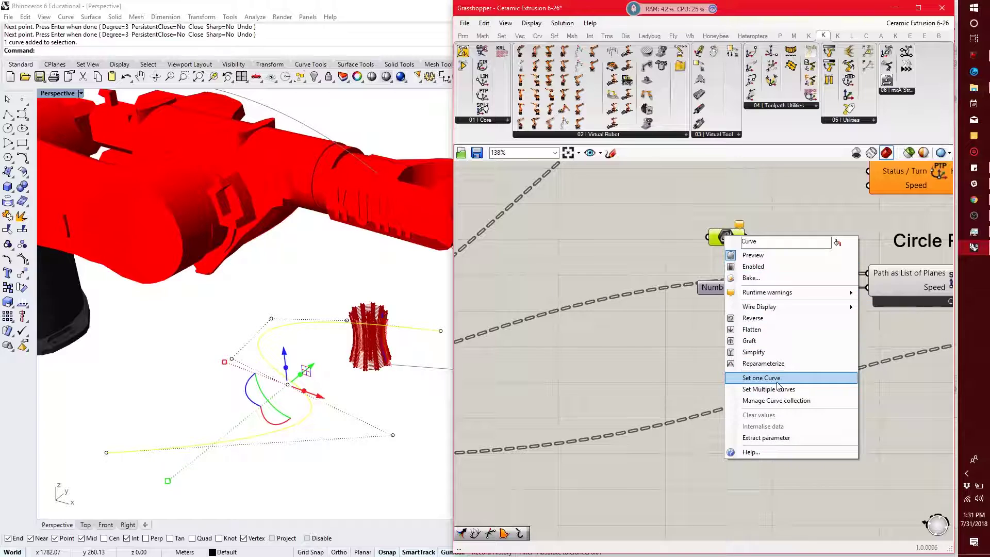
click(761, 378)
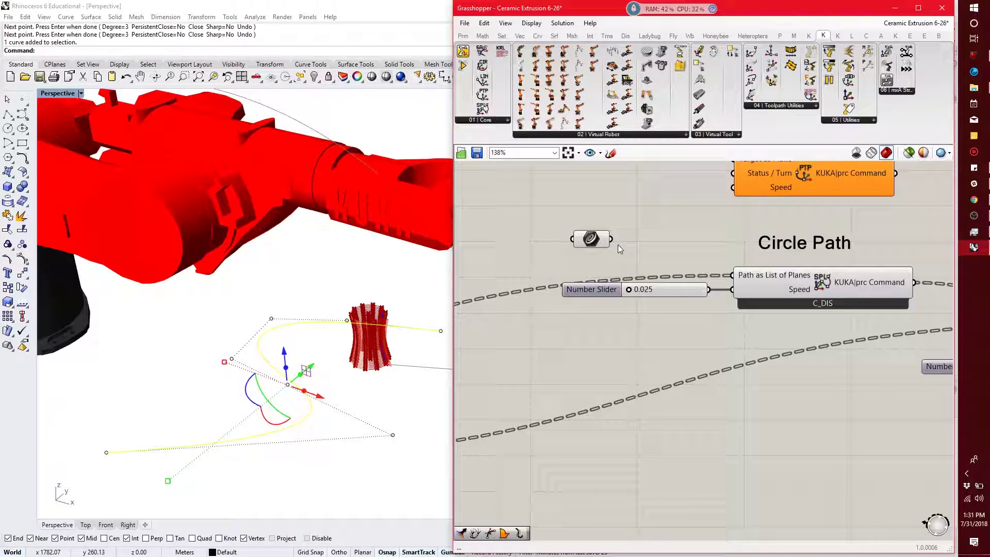
Step: Divide the curve with Divide Curve and feed its points into Path as List of Planes
double_click(641, 243)
text(divide)
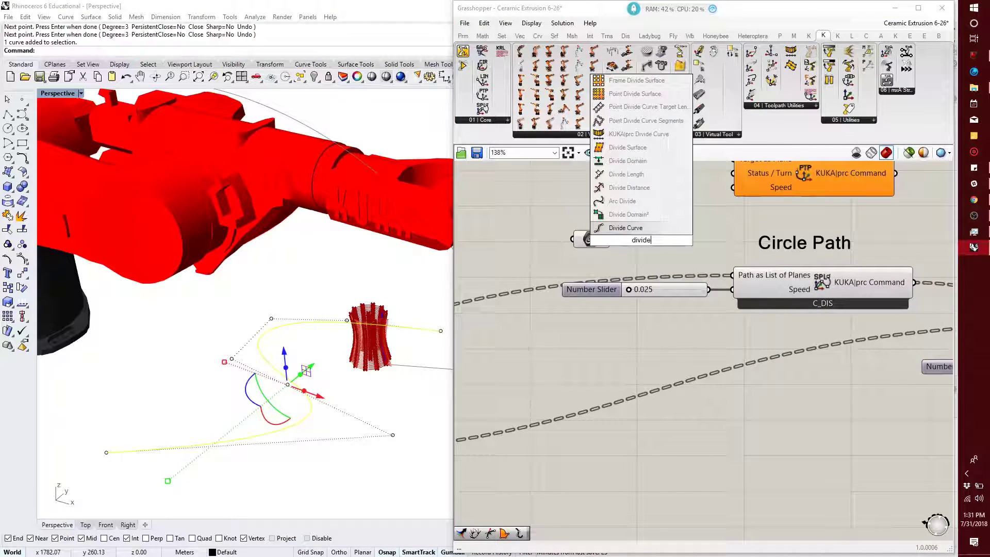
key(Up)
key(Return)
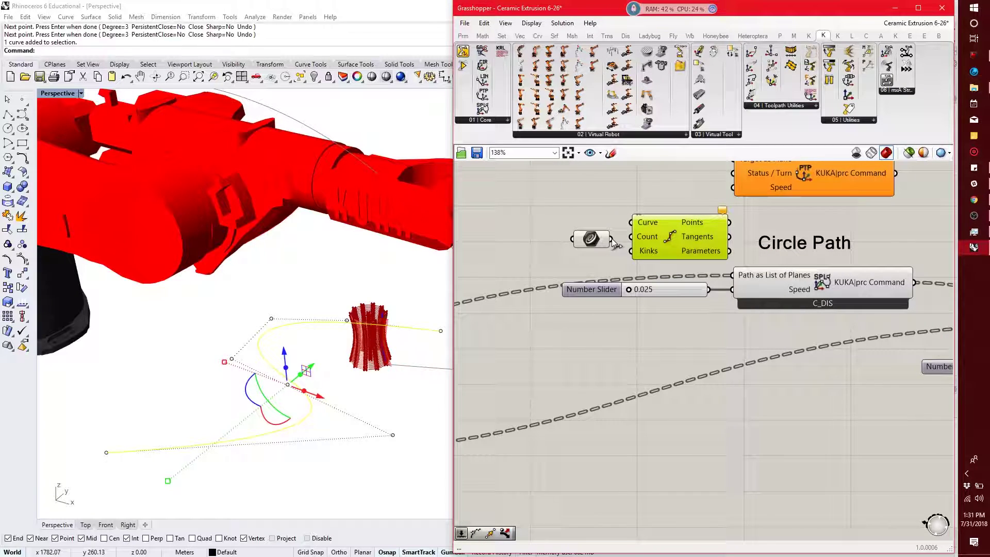
drag(611, 238, 631, 222)
drag(729, 222, 733, 275)
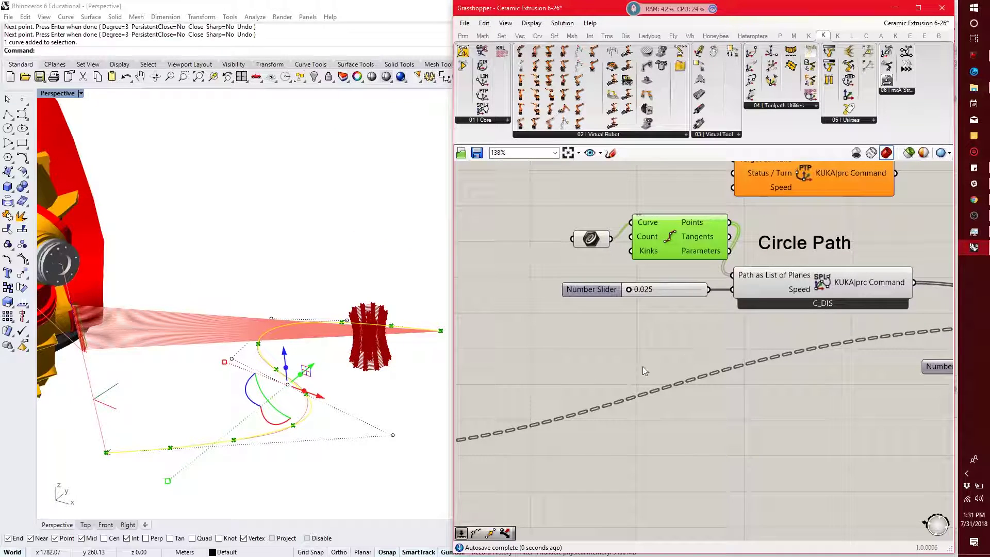
mouse_move(246, 385)
shift+right_down()
mouse_move(344, 329)
mouse_move(177, 385)
mouse_move(243, 376)
shift+right_up()
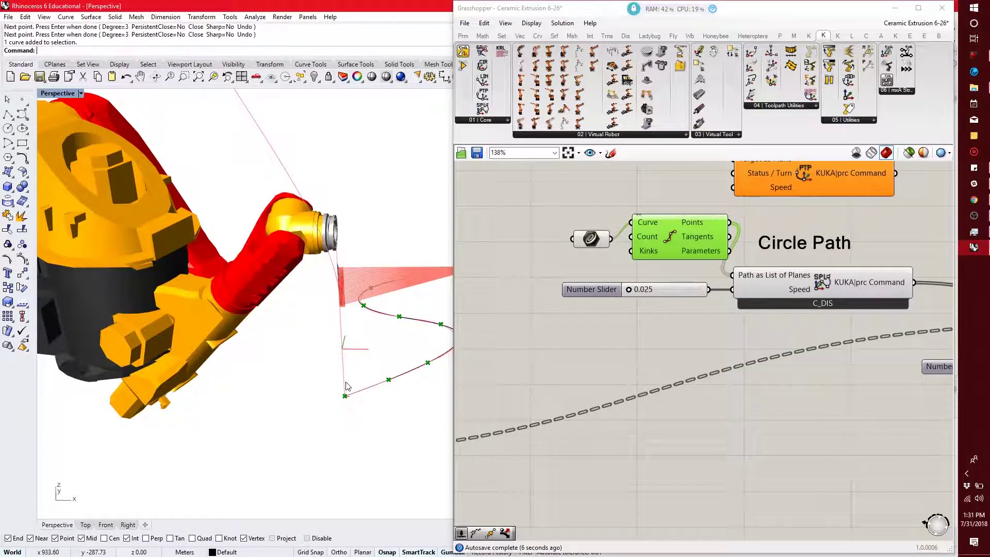
scroll(215, 379, down, 3)
right_drag(214, 380, 207, 278)
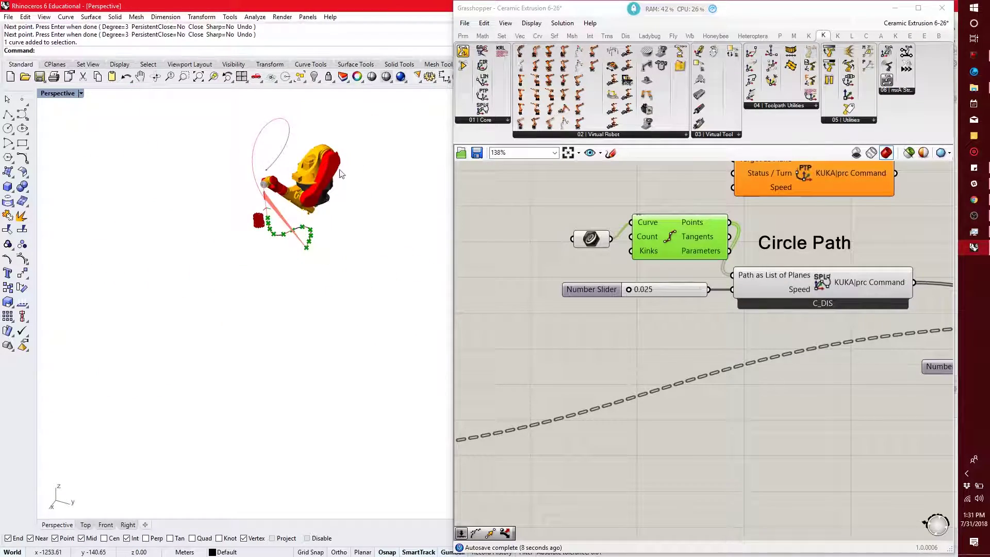
scroll(178, 315, up, 5)
scroll(157, 306, up, 6)
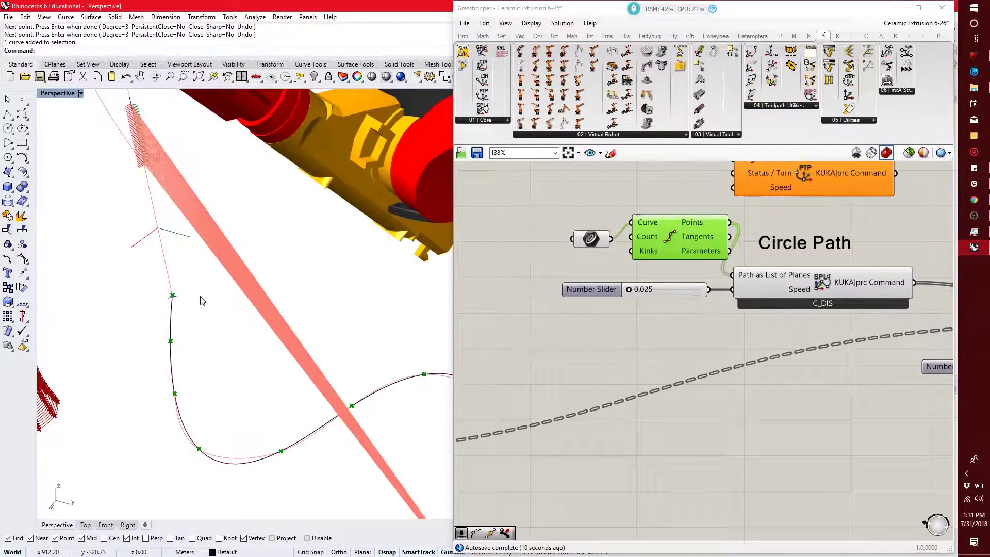
Step: Zoom the Perspective view out to show the whole curve, its division points and the robot
scroll(156, 305, down, 2)
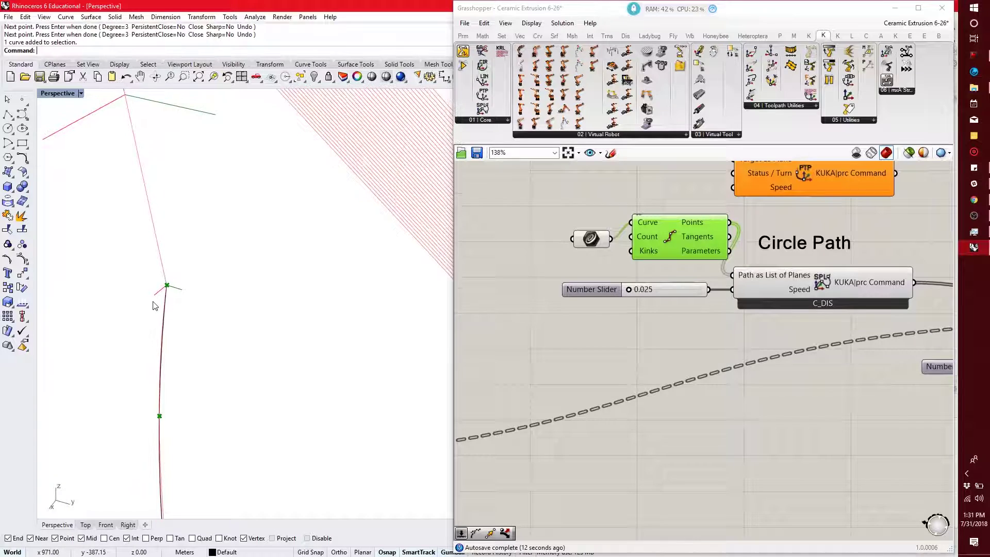
scroll(157, 306, up, 1)
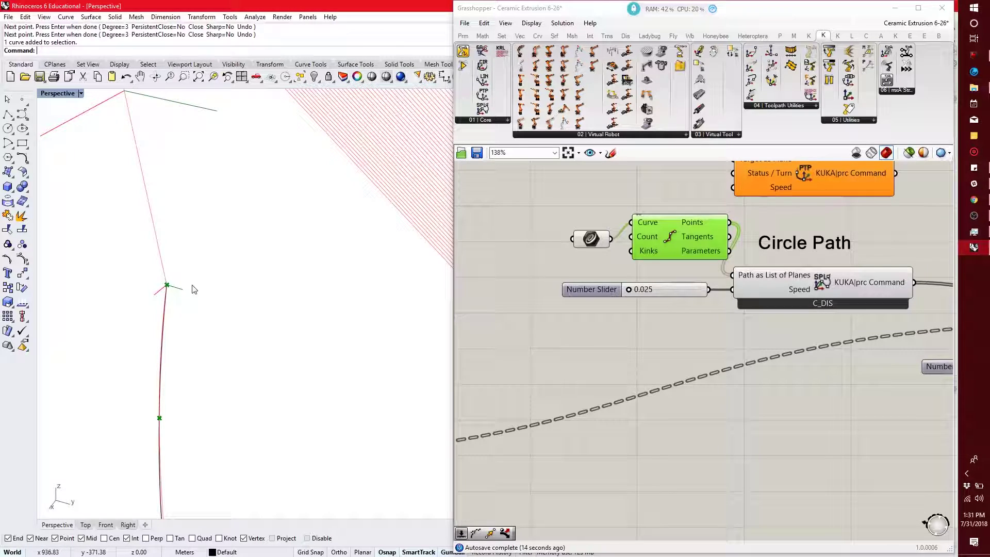
scroll(166, 289, down, 5)
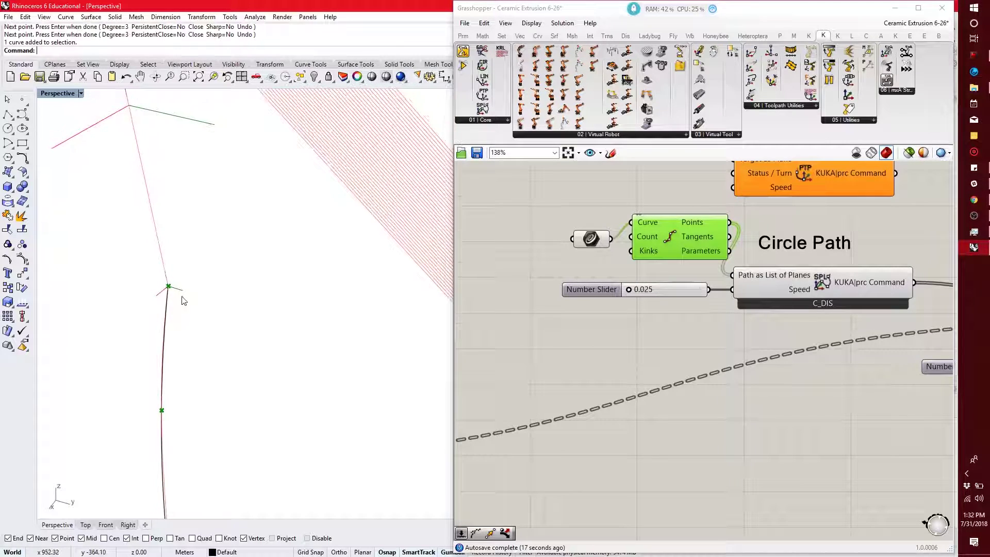
scroll(164, 293, down, 3)
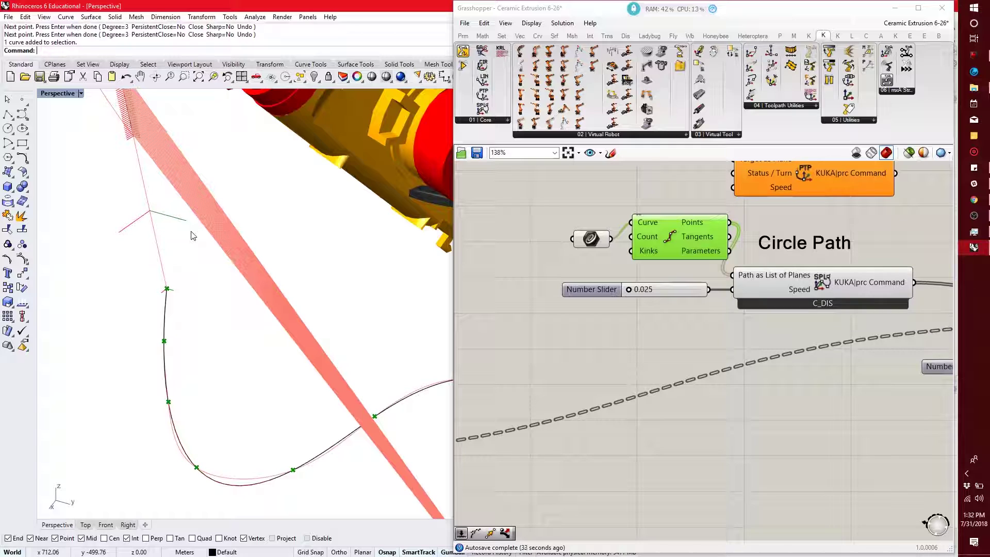
Step: Move the curve with the gumball along its x and vertical axes to a new position
scroll(192, 237, down, 5)
click(227, 347)
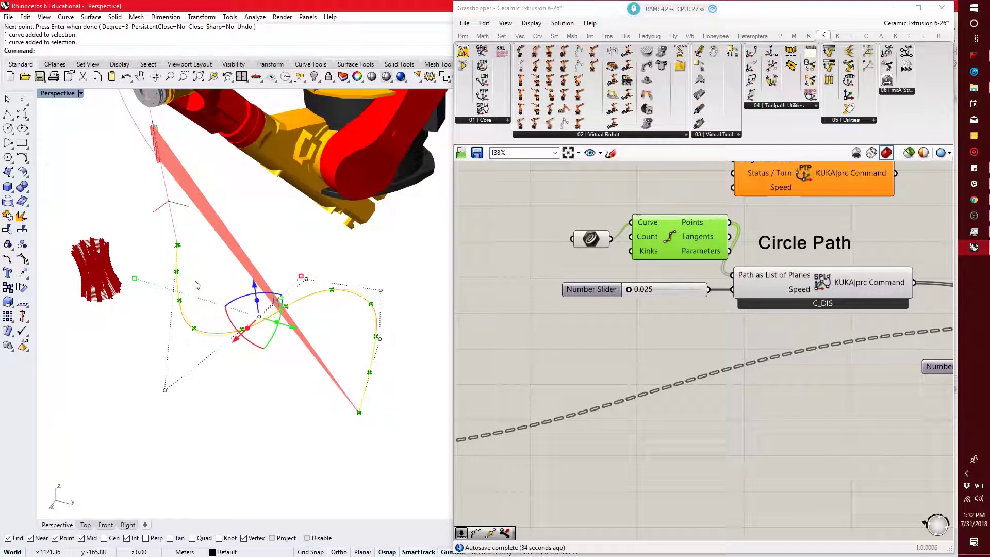
drag(207, 322, 171, 353)
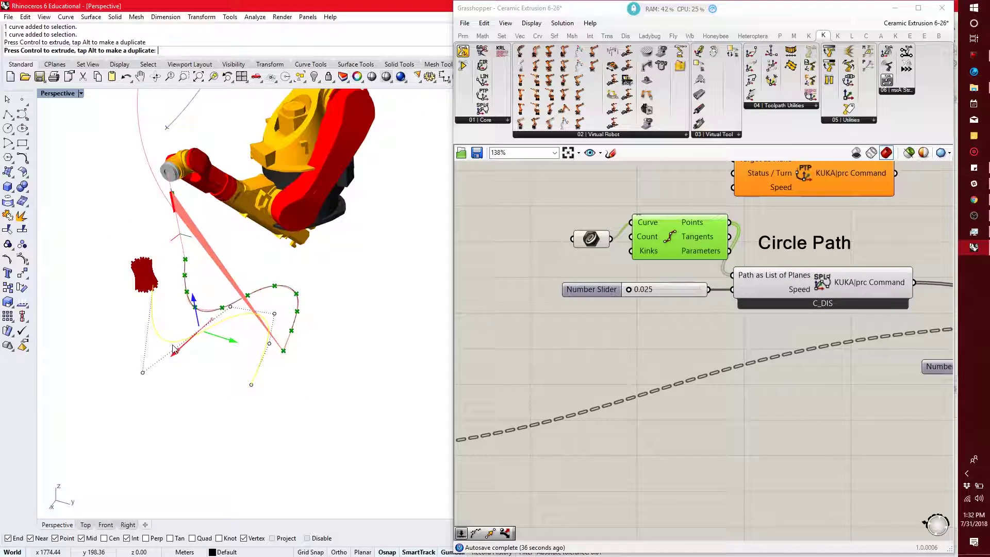
drag(194, 304, 239, 257)
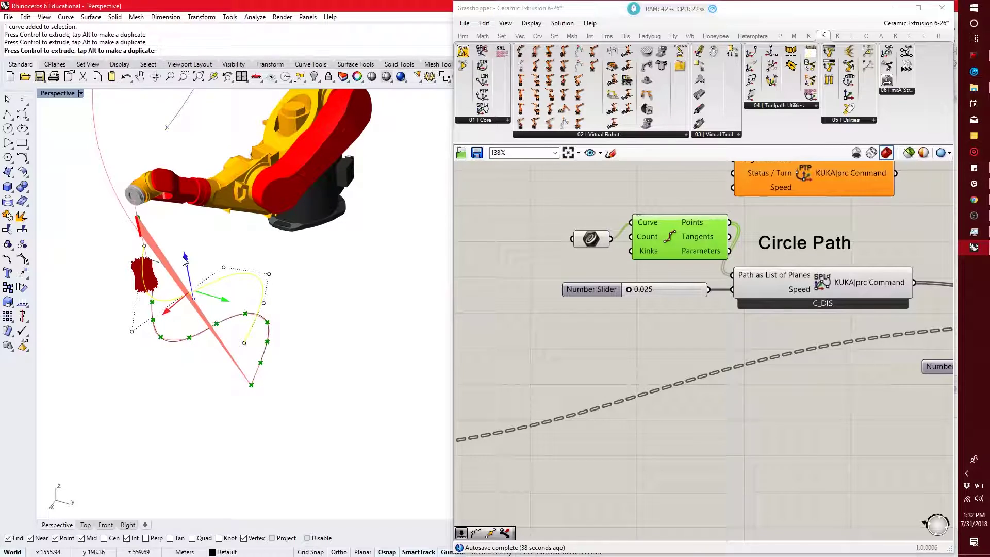
Step: Reverse the curve's direction with Flip so the toolpath runs the other way
right_drag(238, 258, 315, 362)
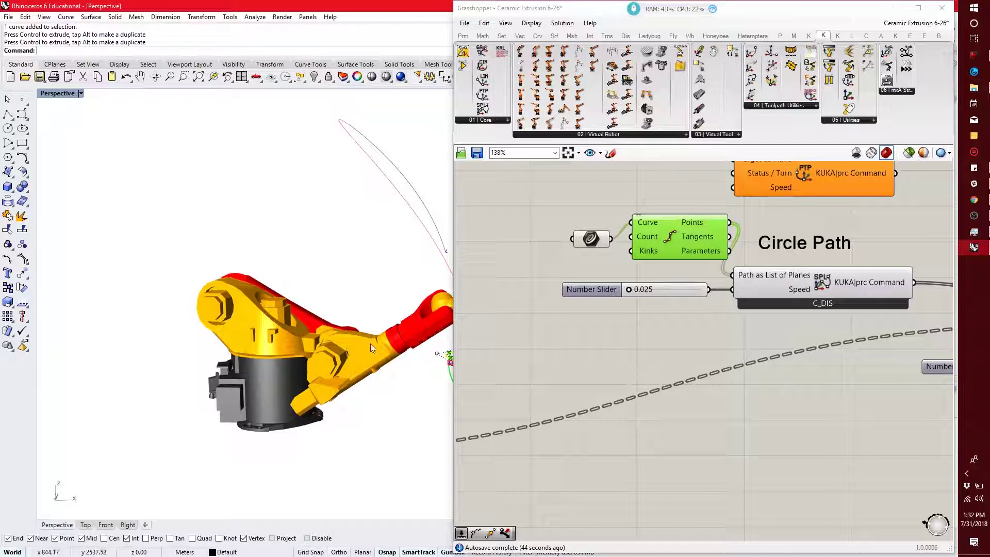
right_drag(349, 342, 273, 374)
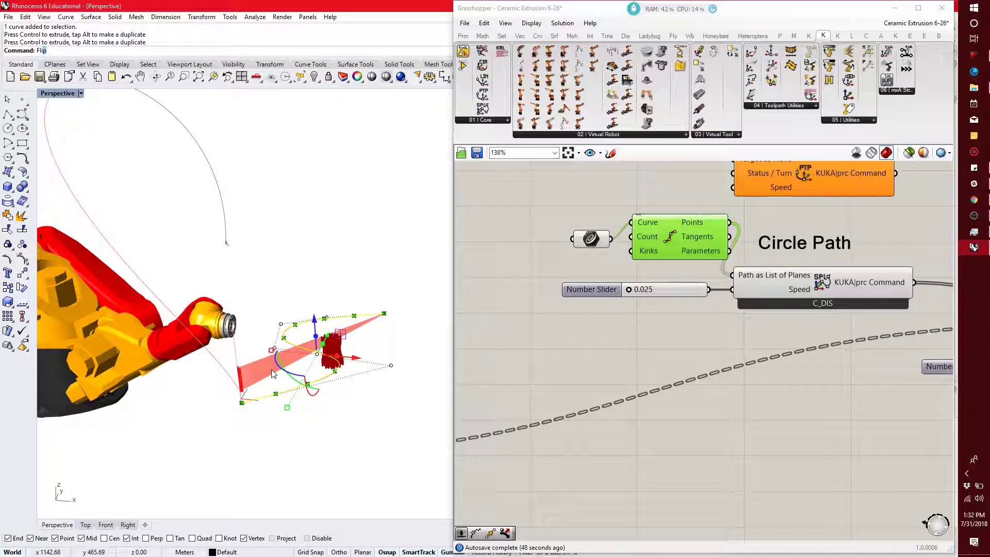
text(Flip)
key(Return)
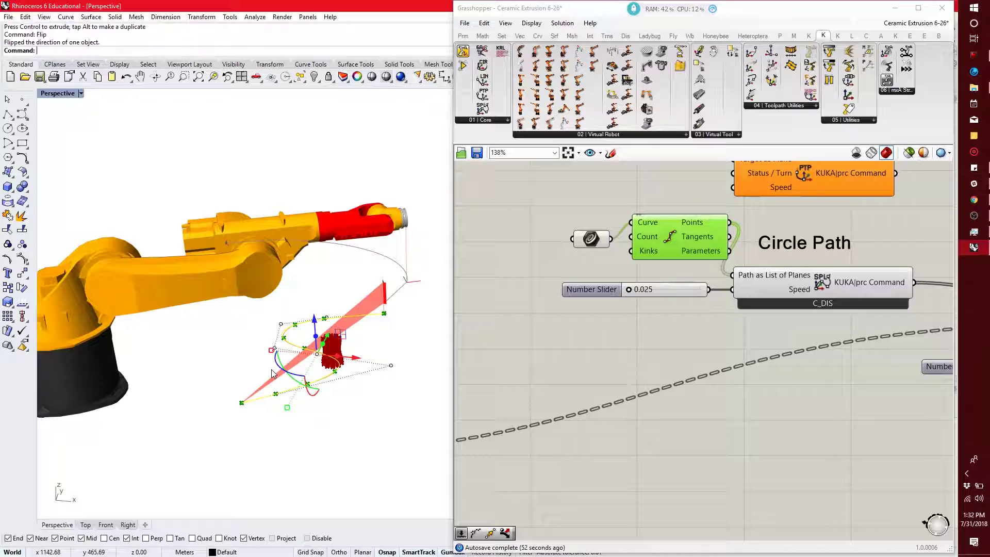
Step: Place a new number slider set to 0.55 beside the simulation components
click(703, 364)
scroll(702, 364, down, 2)
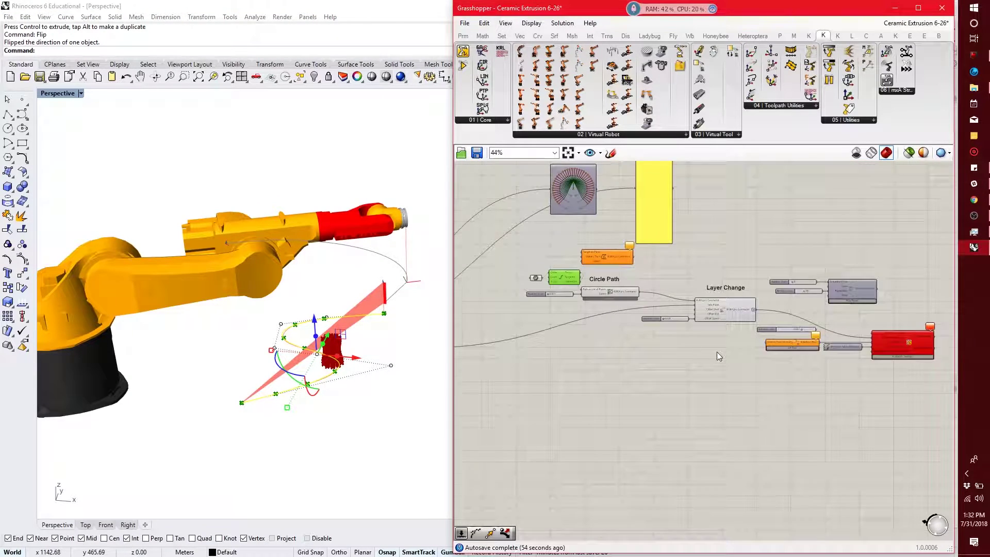
right_drag(703, 364, 588, 322)
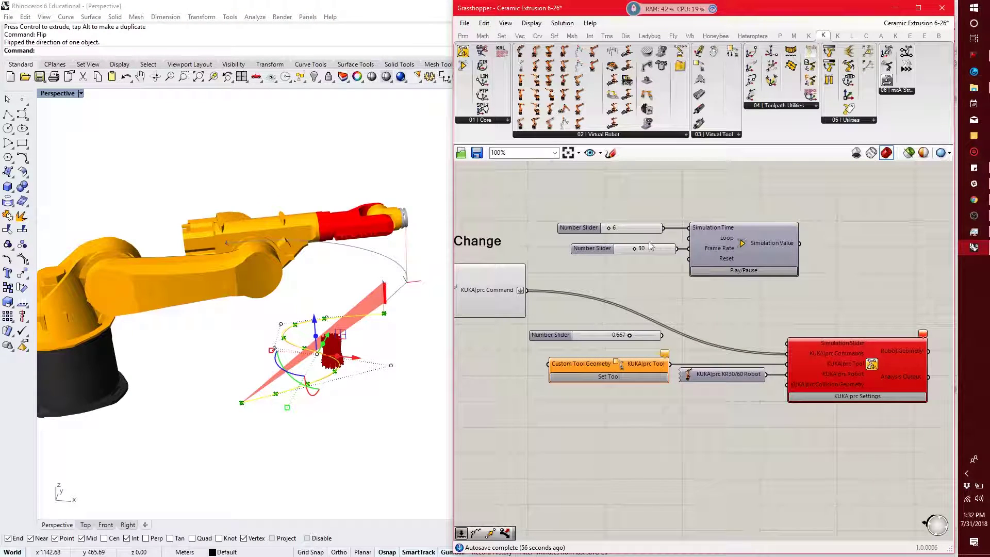
double_click(724, 323)
text(0.55)
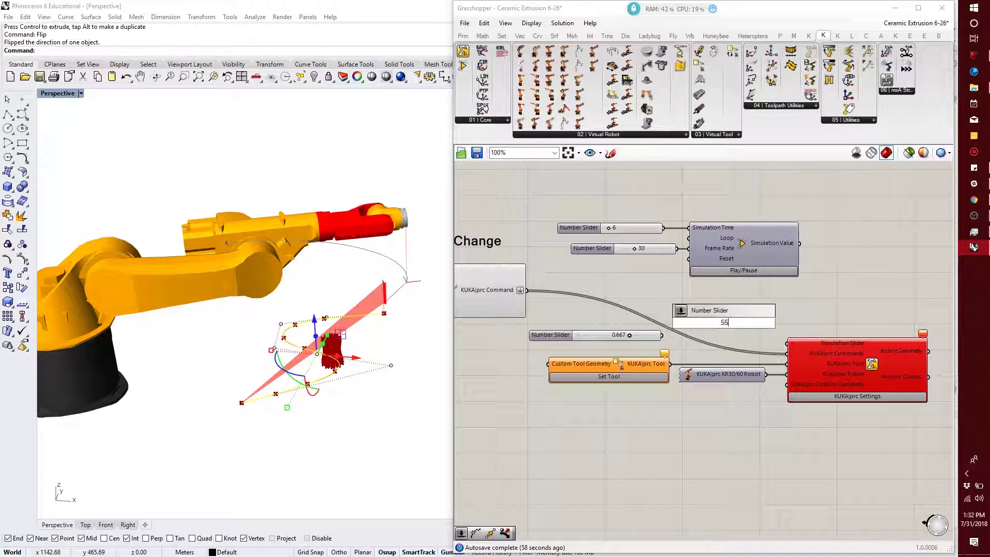
key(Return)
Step: Wire the slider into Simulation Slider, scrub it to 0.97, and open the KUKA|prc Settings graph
drag(776, 324, 794, 349)
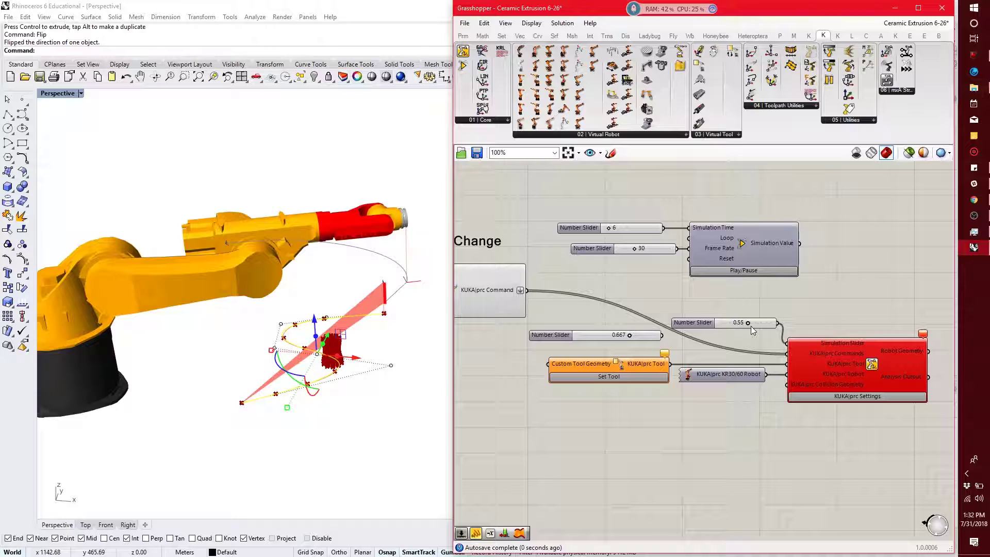
drag(749, 323, 770, 323)
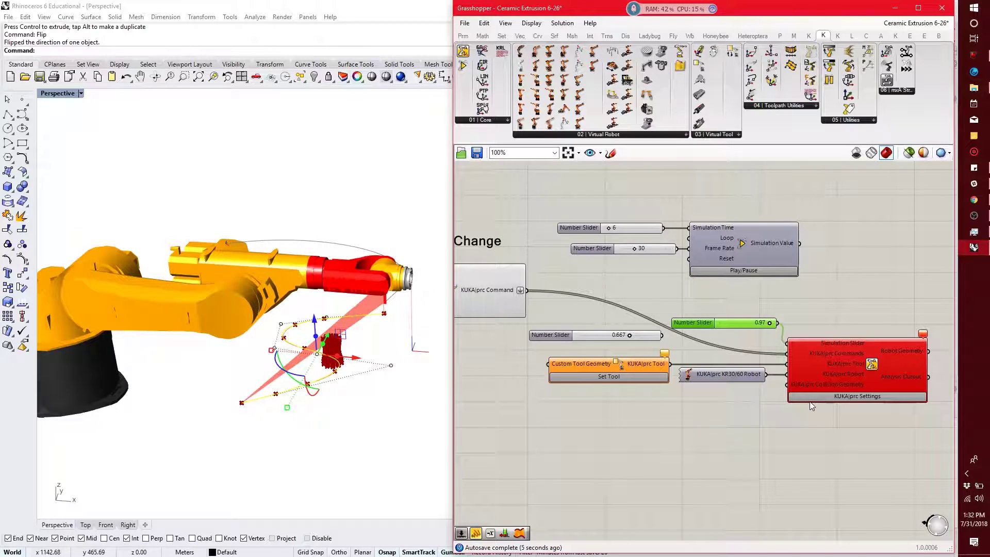
click(811, 400)
Step: Scrub the axis graph, then set the Initial Posture to 110 under ADVANCED and apply it
click(459, 242)
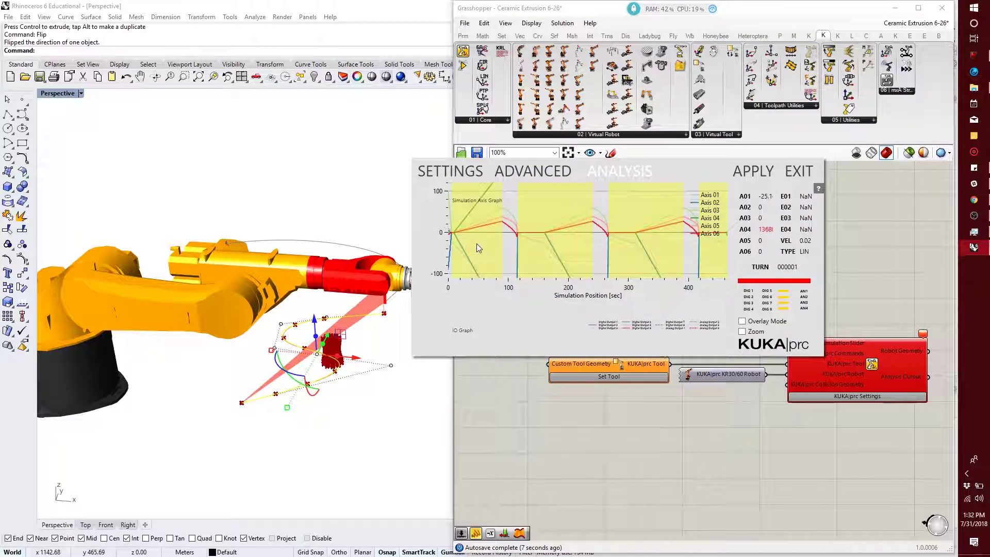
drag(493, 246, 571, 252)
click(524, 172)
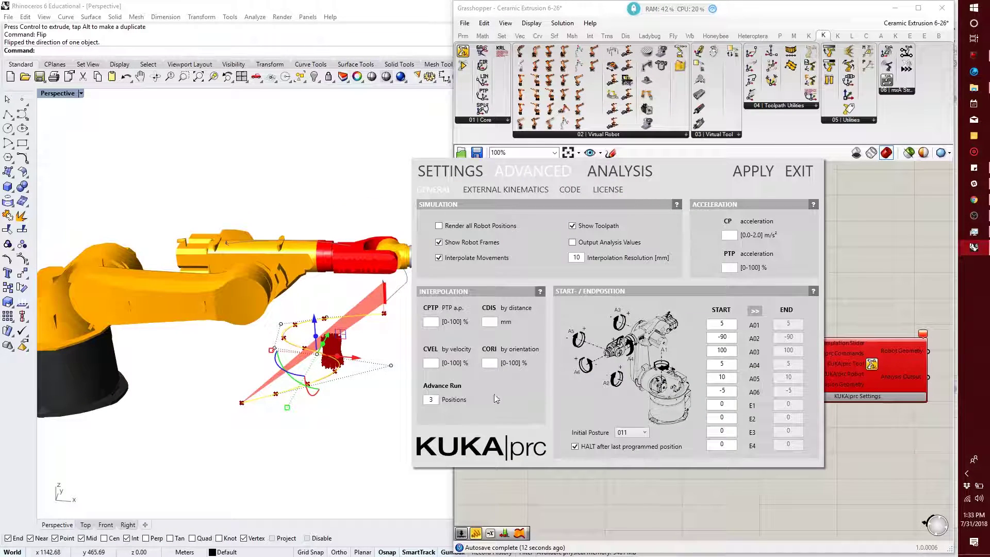
click(635, 433)
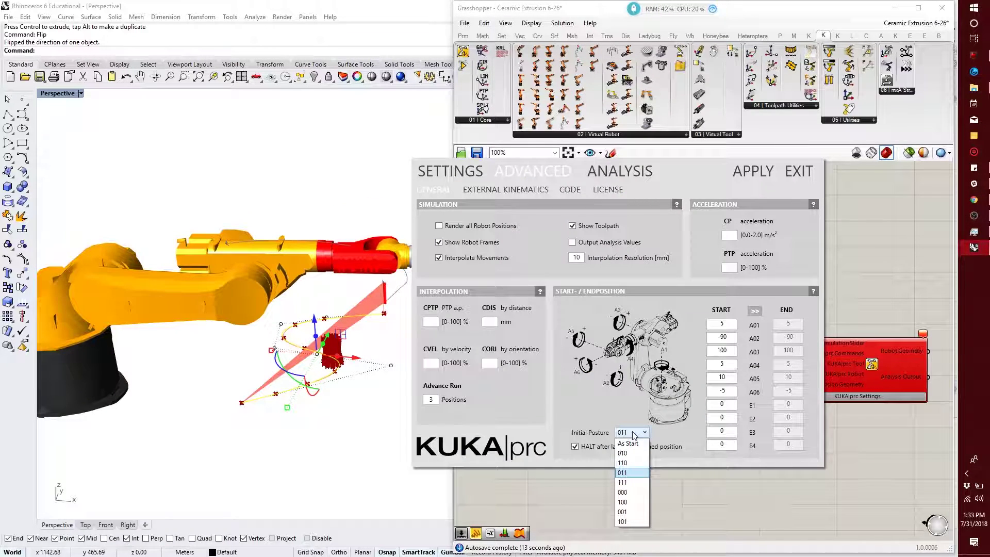
click(631, 462)
click(756, 175)
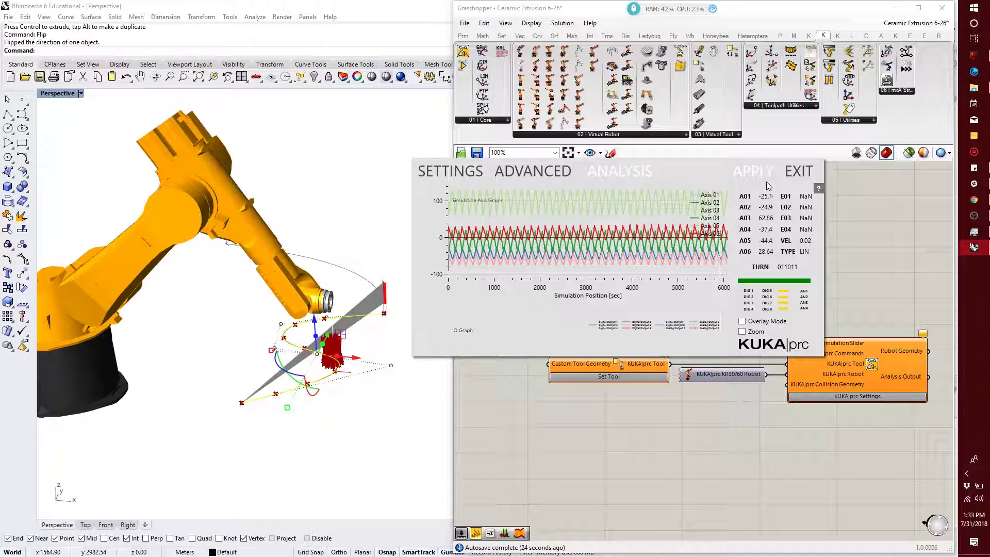
Step: Close KUKA|prc Settings, scrub the simulation to 0.35, and bring the Layer Change group into view
click(804, 176)
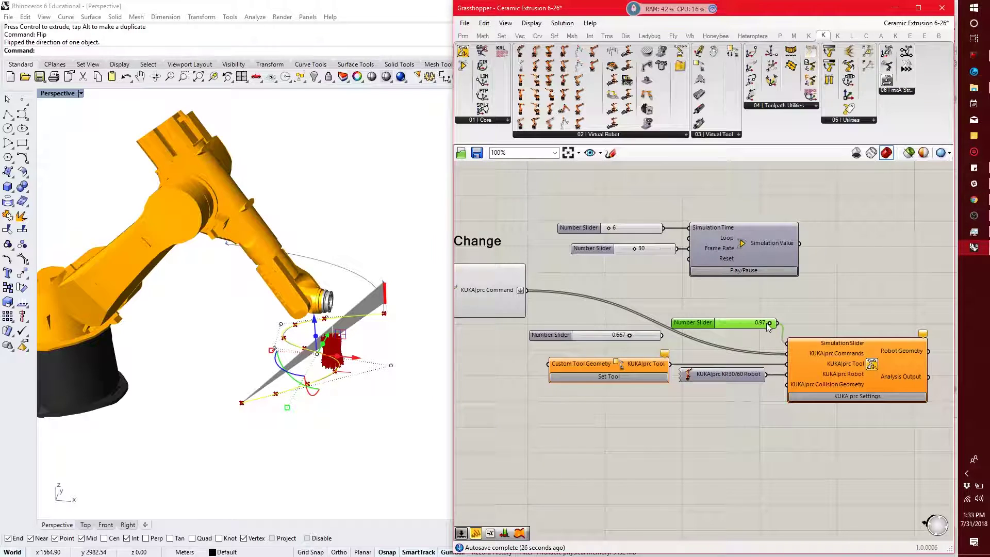
drag(769, 324, 743, 322)
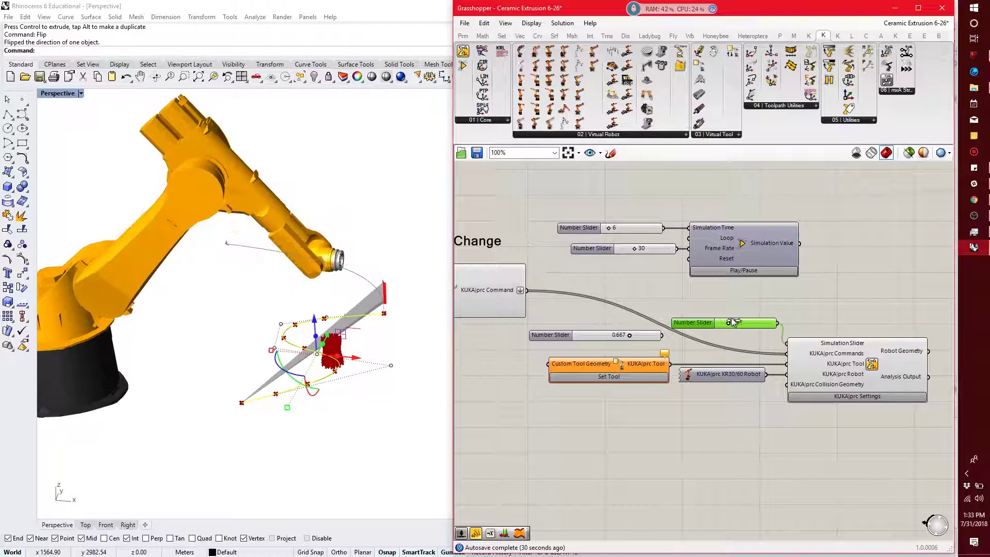
scroll(391, 310, up, 10)
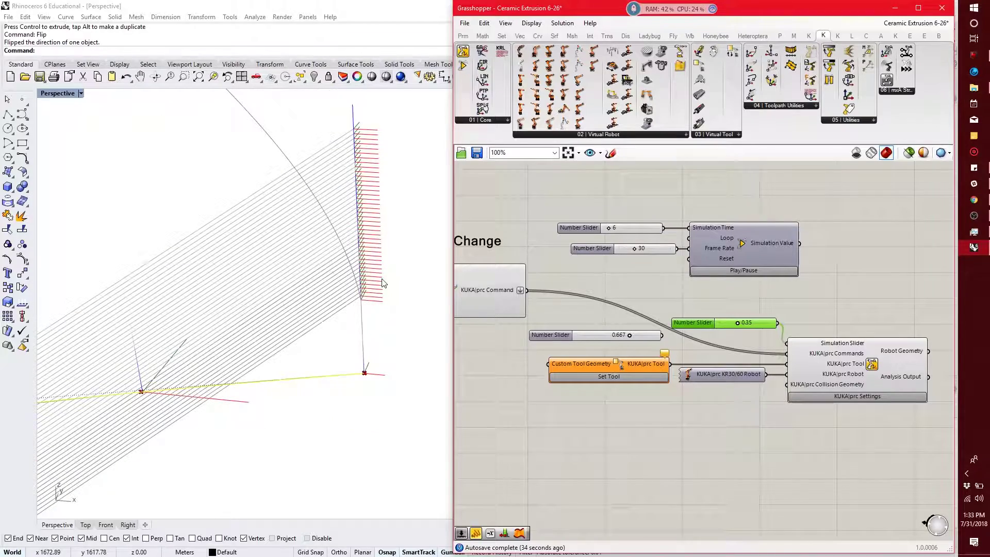
right_drag(647, 327, 856, 328)
scroll(350, 281, down, 6)
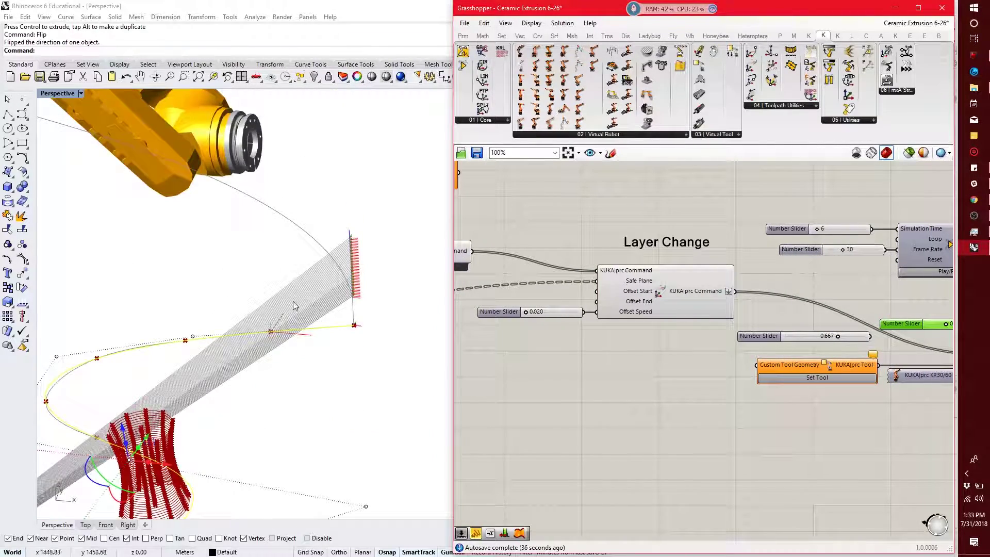
right_drag(349, 281, 288, 269)
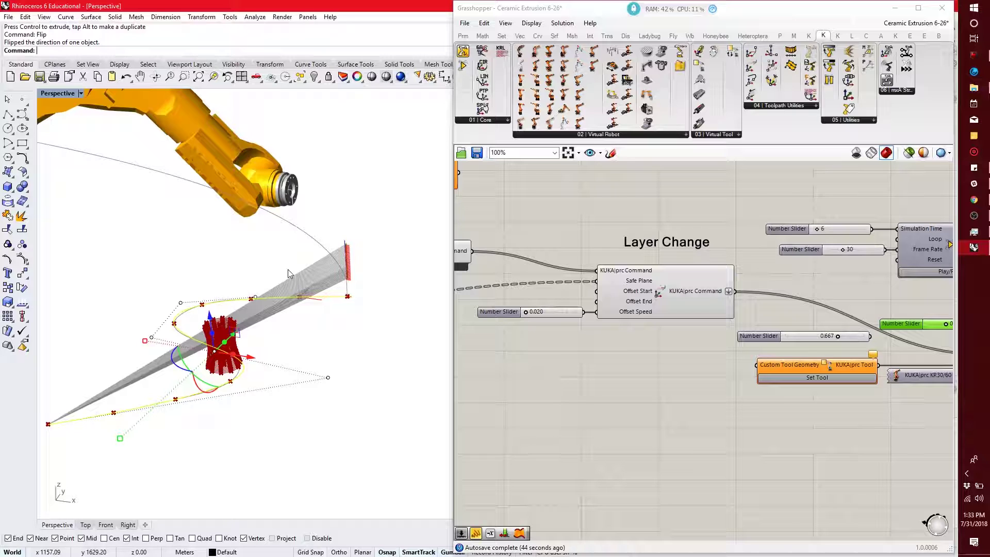
scroll(475, 261, down, 1)
Step: Wire the upstream commands straight into KUKA|prc Core, bypassing Layer Change, and set the simulation to 0.77
click(483, 257)
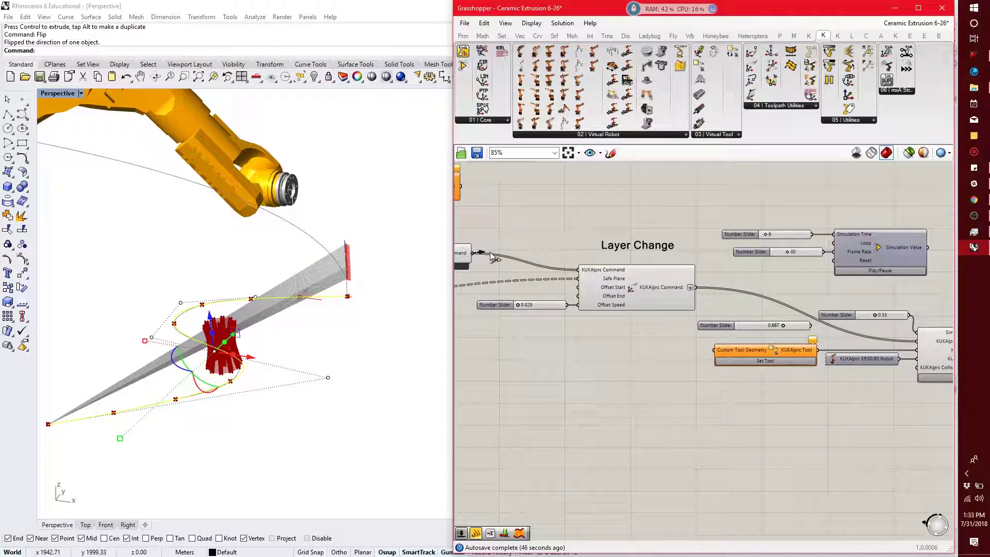
drag(493, 256, 916, 341)
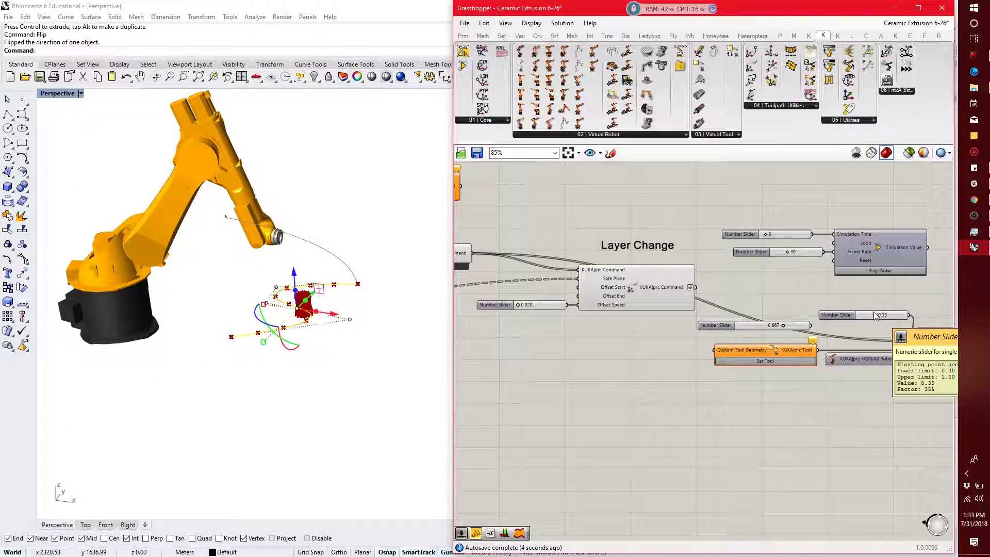
drag(876, 315, 896, 334)
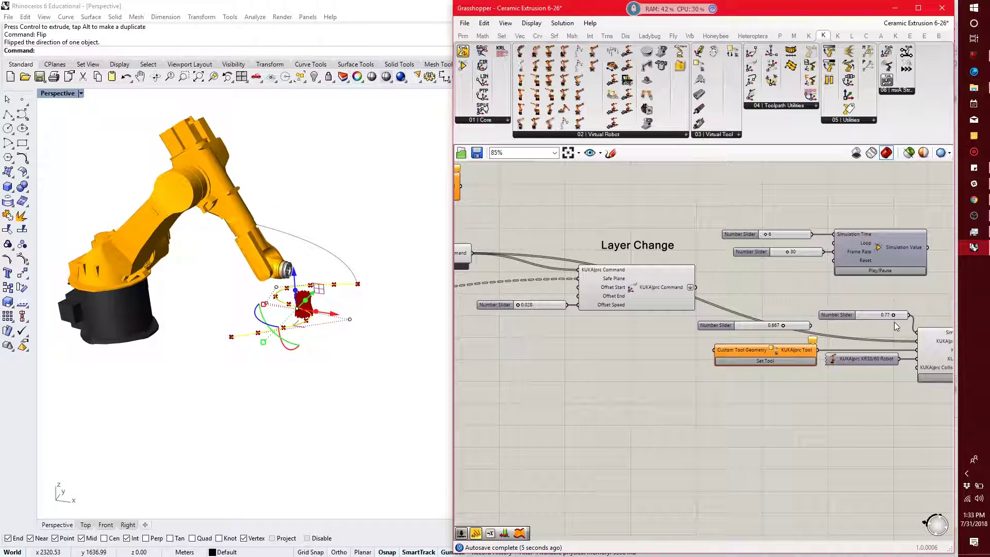